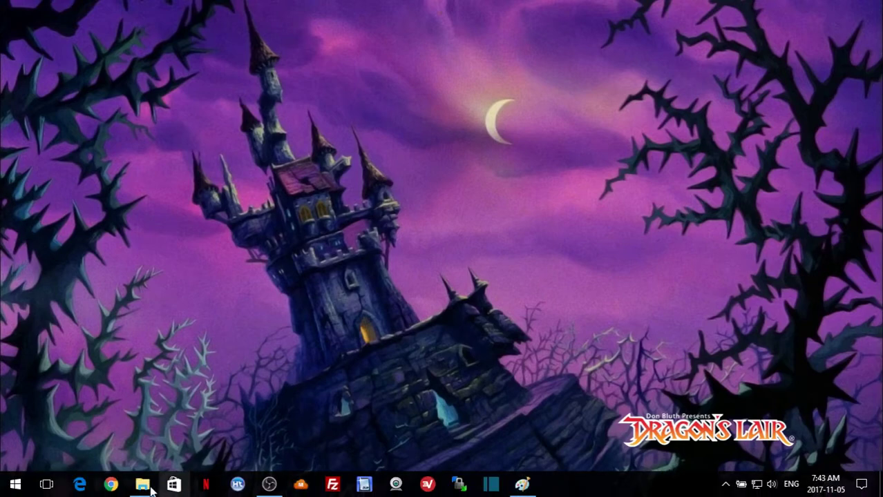
Open the Daphne HyperArcade Add-On folder and review its split archive files and the extraction options for the main ZIP archive
{"action": "mouse_move", "coordinate": [142, 484]}
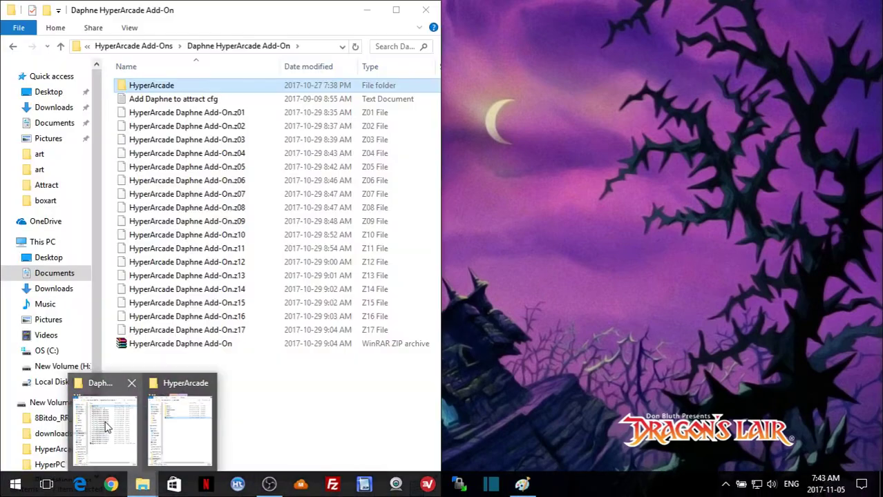
{"action": "left_click", "coordinate": [105, 426]}
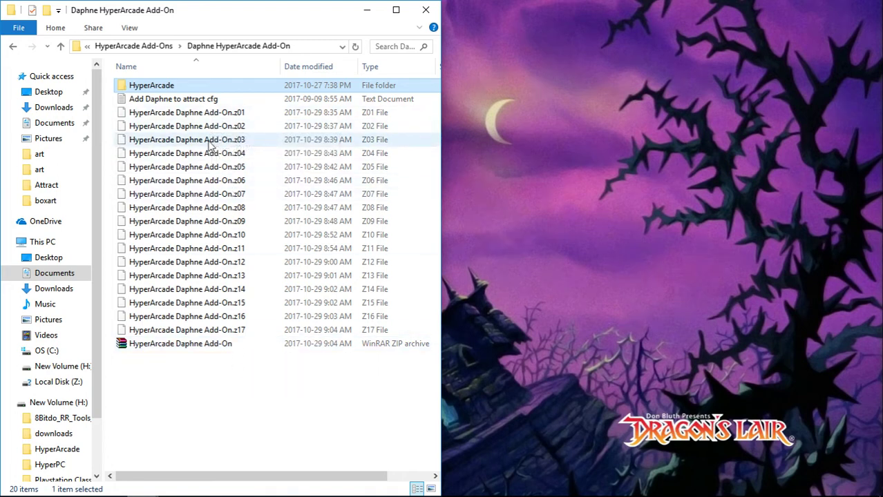
{"action": "left_click_drag", "start_coordinate": [197, 371], "coordinate": [163, 118]}
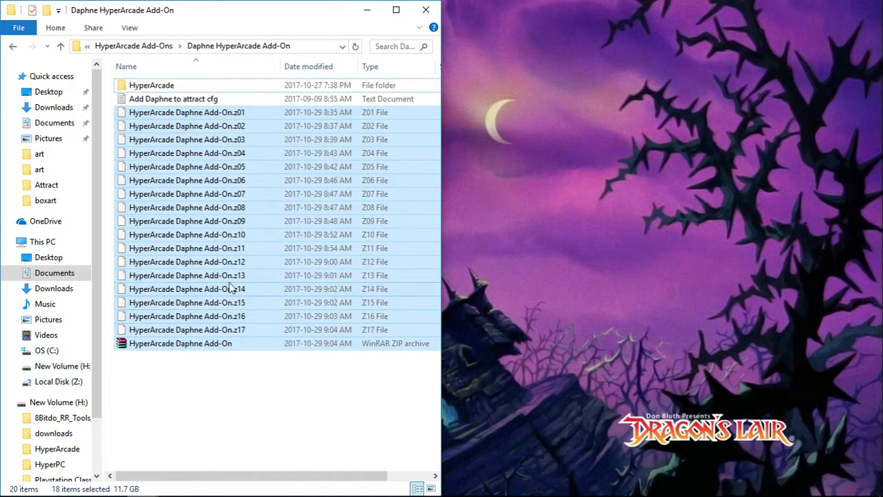
{"action": "left_click", "coordinate": [233, 413]}
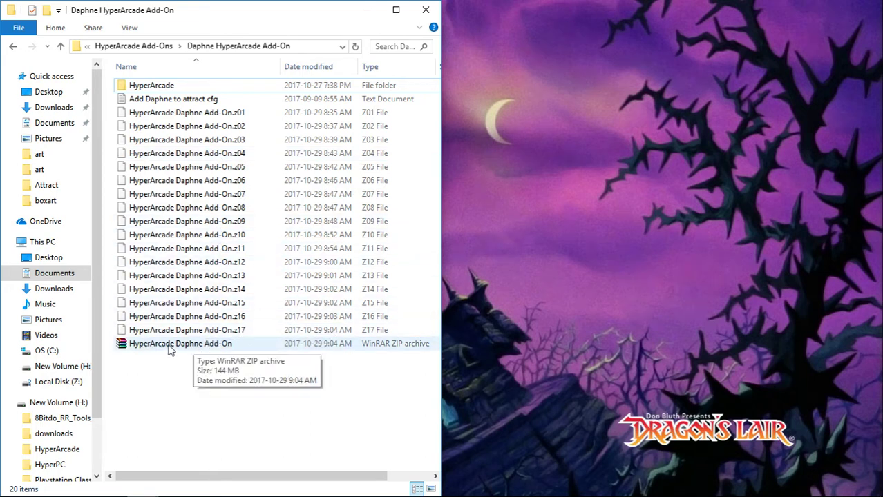
{"action": "left_click", "coordinate": [203, 349]}
{"action": "right_click", "coordinate": [203, 350]}
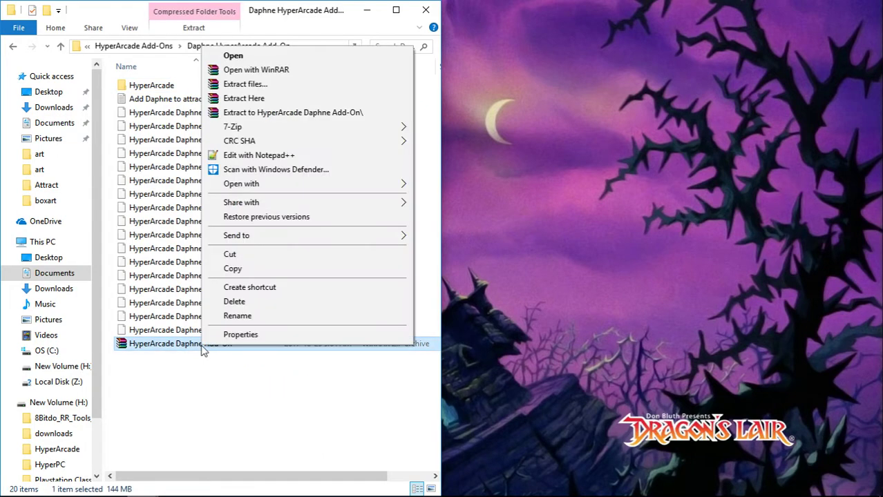
{"action": "left_click", "coordinate": [218, 454]}
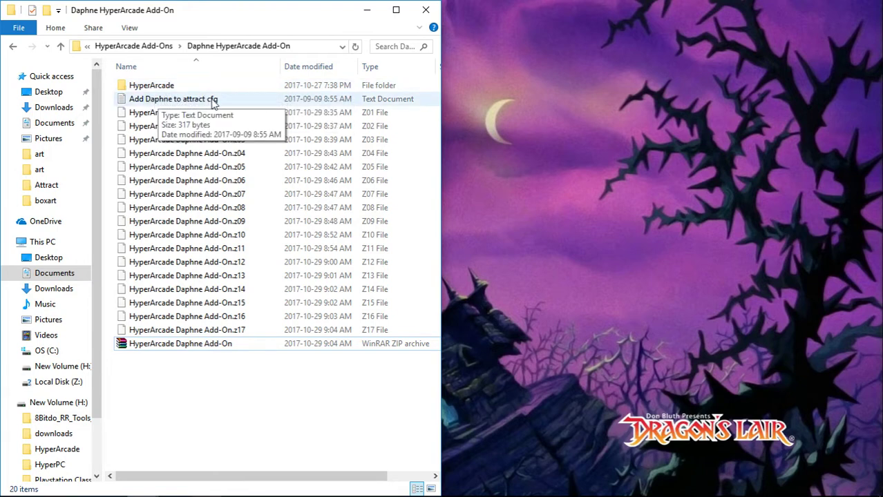
Copy the add-on's HyperArcade folder and bring up the root of New Volume (H:) as the destination
{"action": "left_click", "coordinate": [147, 90]}
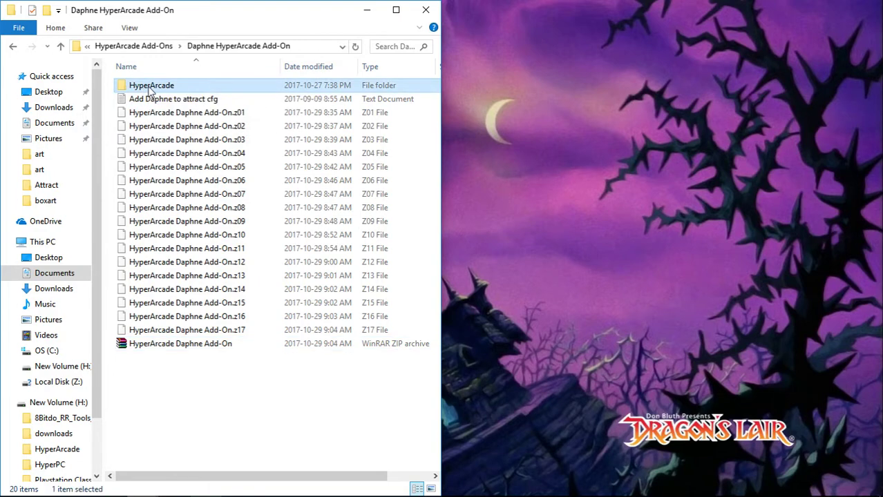
{"action": "right_click", "coordinate": [148, 87]}
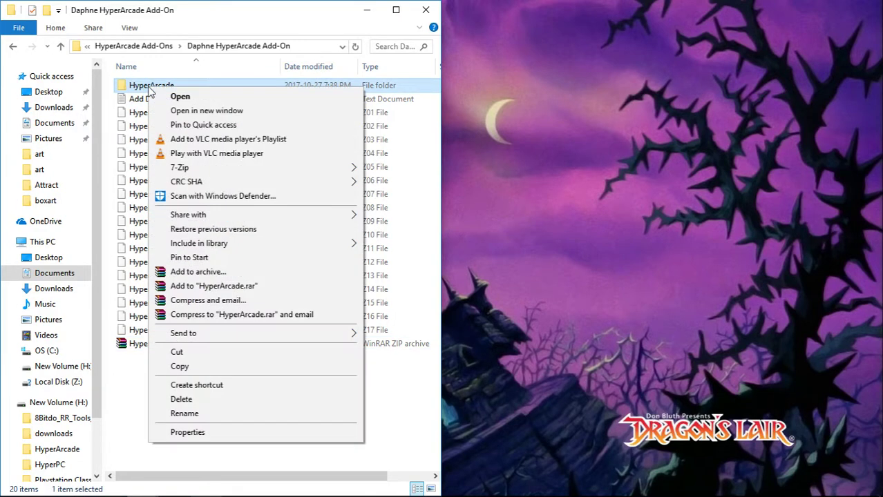
{"action": "left_click", "coordinate": [193, 366]}
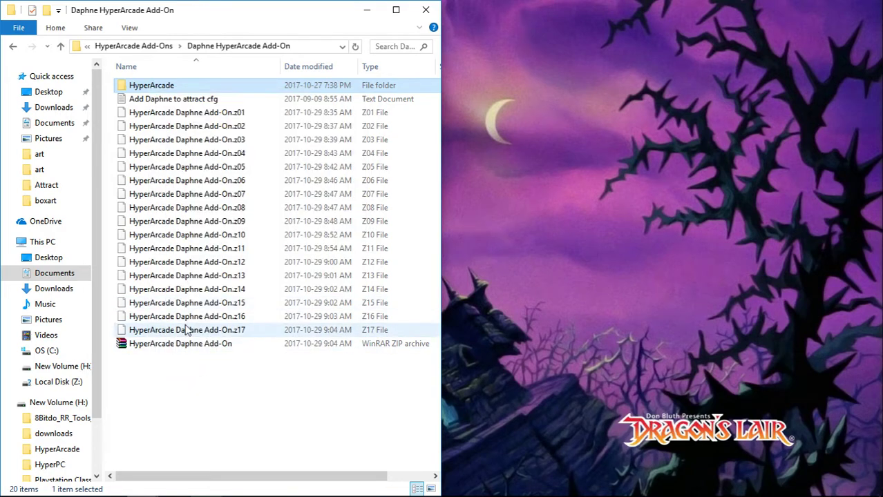
{"action": "mouse_move", "coordinate": [142, 487]}
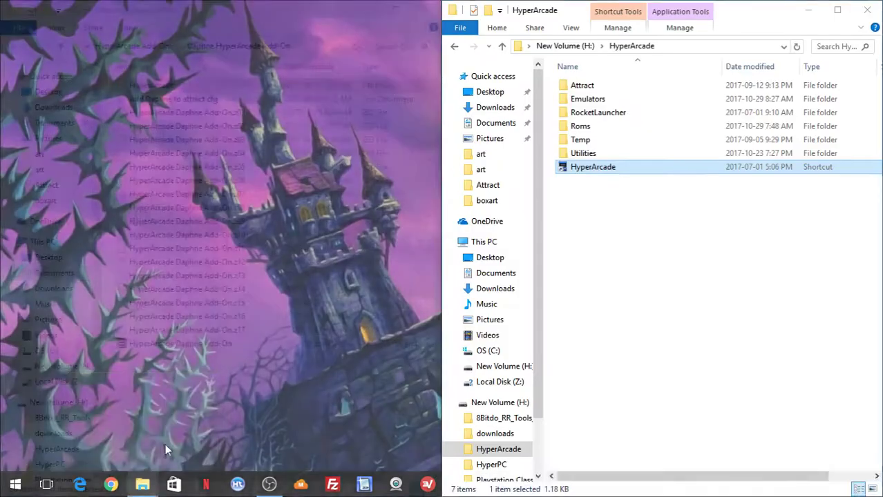
{"action": "left_click", "coordinate": [165, 444]}
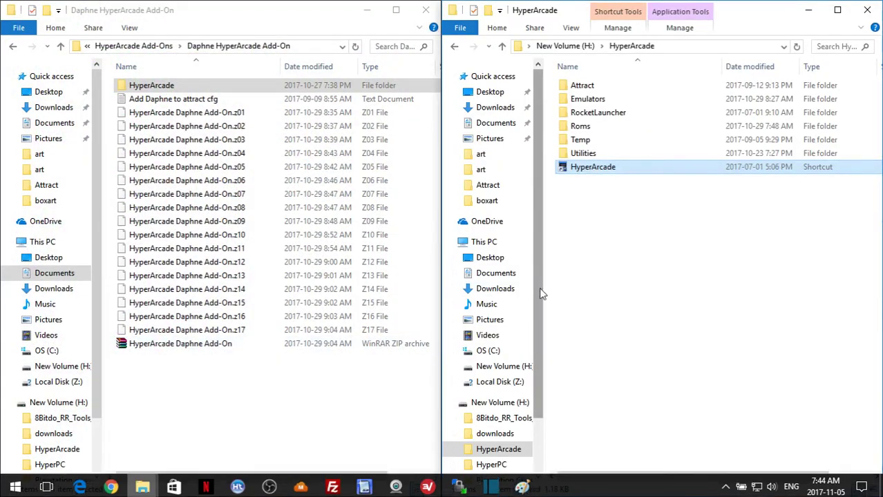
{"action": "left_click", "coordinate": [501, 47]}
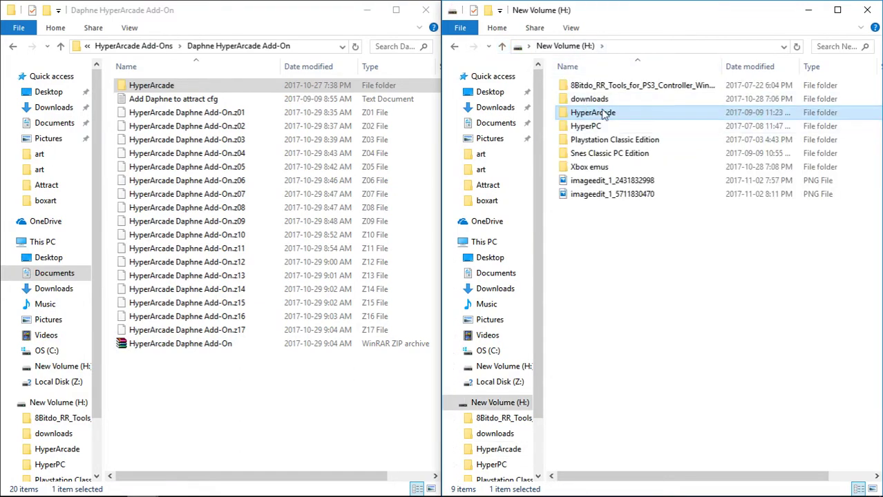
{"action": "right_click", "coordinate": [578, 298]}
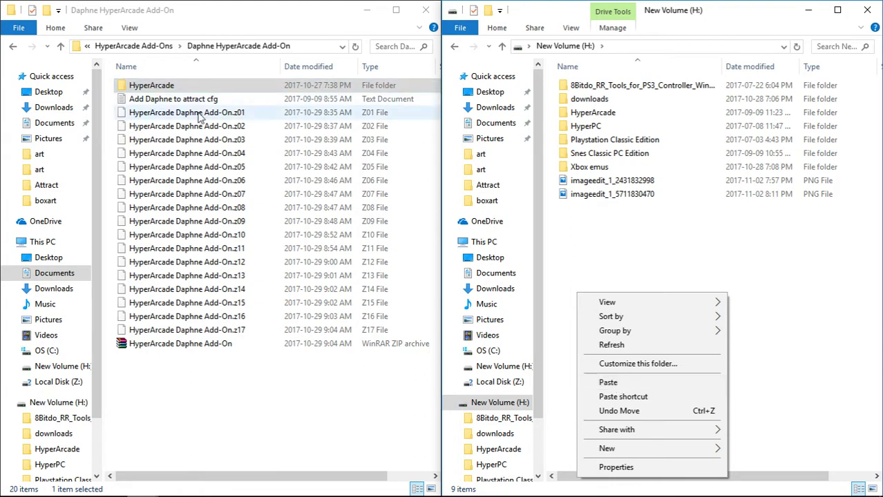
Inspect the emulators and romlists folders inside the add-on's HyperArcade\Attract folder in a maximized window
{"action": "double_click", "coordinate": [165, 86]}
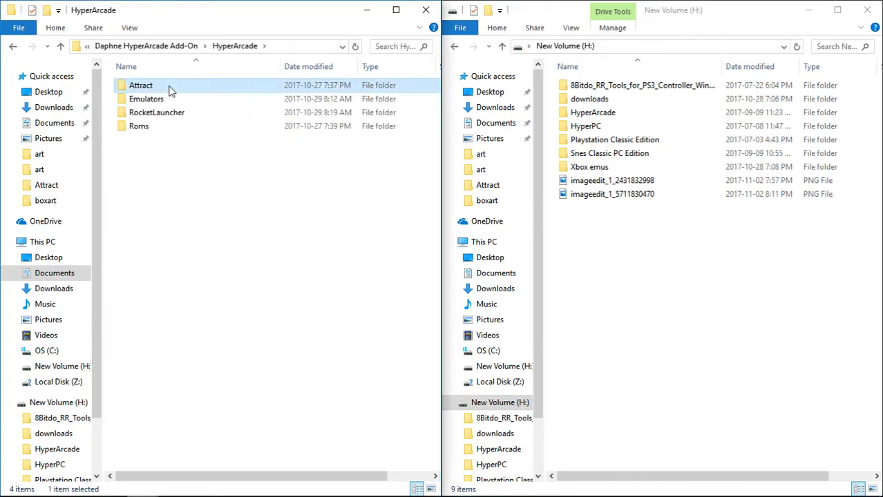
{"action": "double_click", "coordinate": [170, 87]}
{"action": "double_click", "coordinate": [171, 91]}
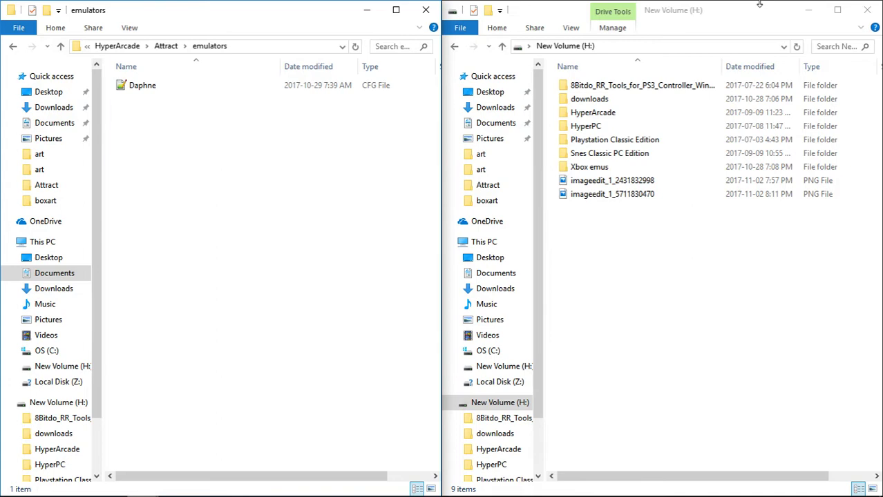
{"action": "left_click", "coordinate": [806, 9]}
{"action": "left_click", "coordinate": [398, 11]}
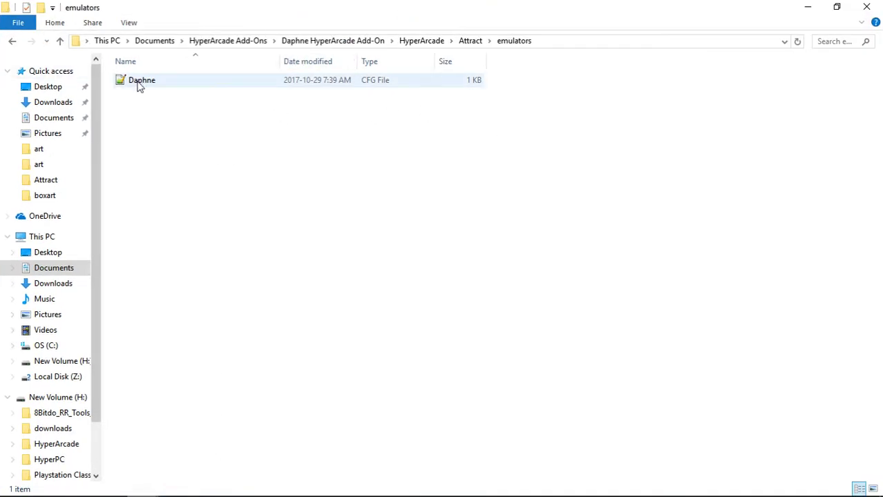
{"action": "left_click", "coordinate": [60, 41]}
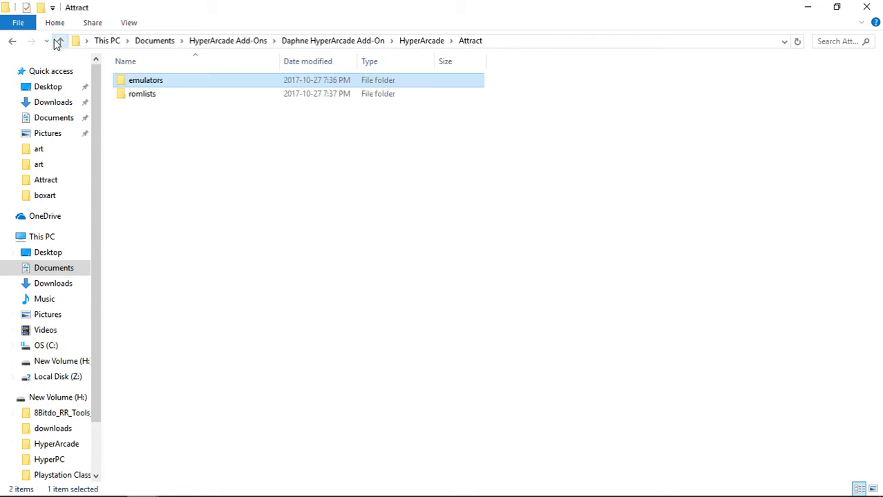
{"action": "double_click", "coordinate": [151, 96]}
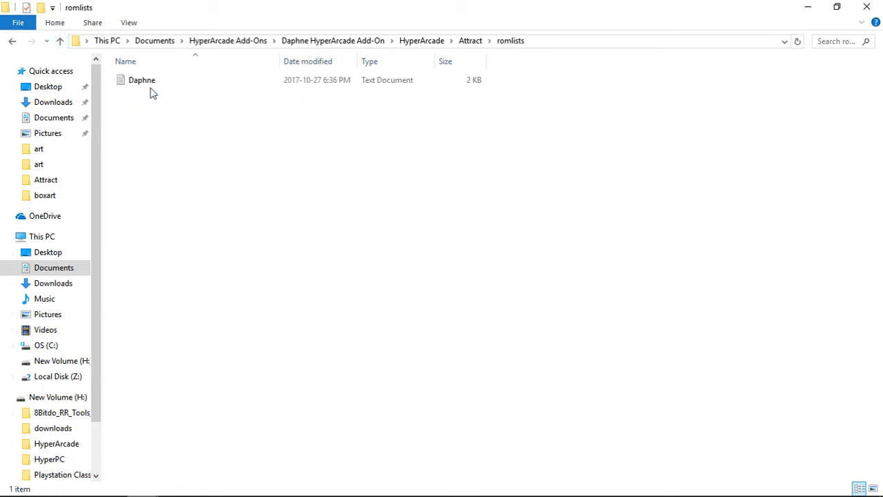
{"action": "left_click", "coordinate": [61, 42]}
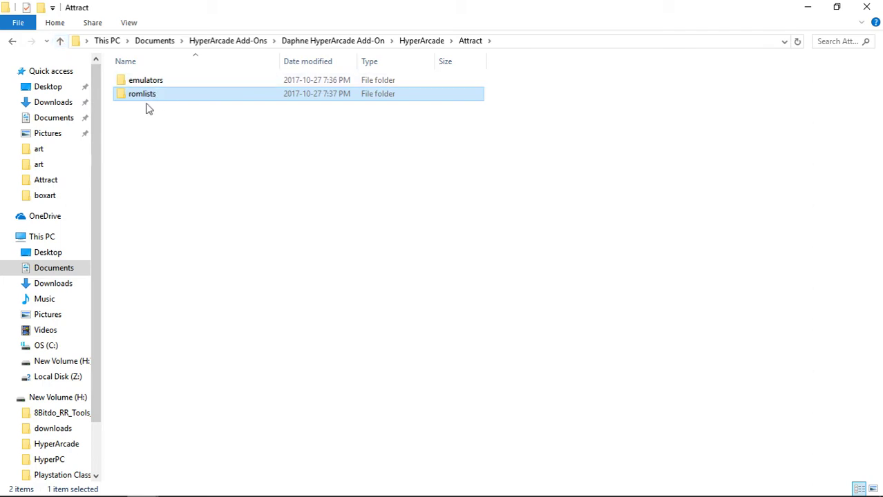
{"action": "left_click", "coordinate": [60, 42]}
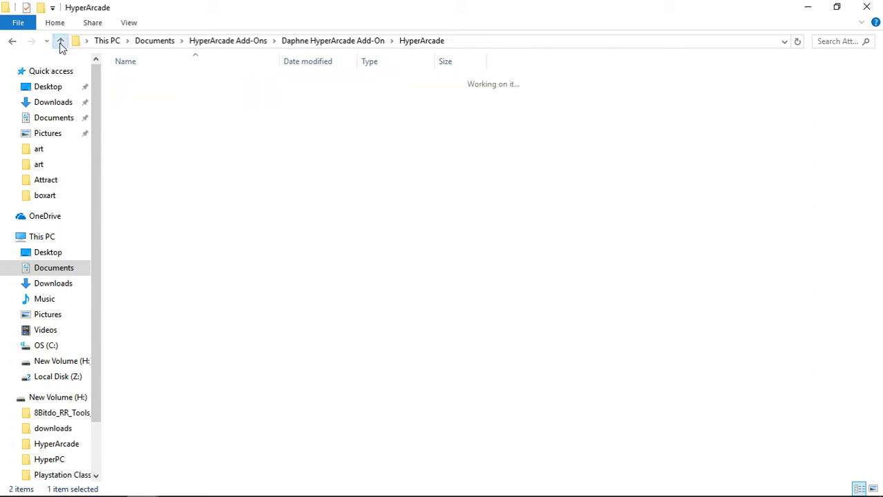
Check the contents of the add-on's Emulators folder and return to its HyperArcade folder
{"action": "double_click", "coordinate": [138, 94]}
{"action": "double_click", "coordinate": [142, 83]}
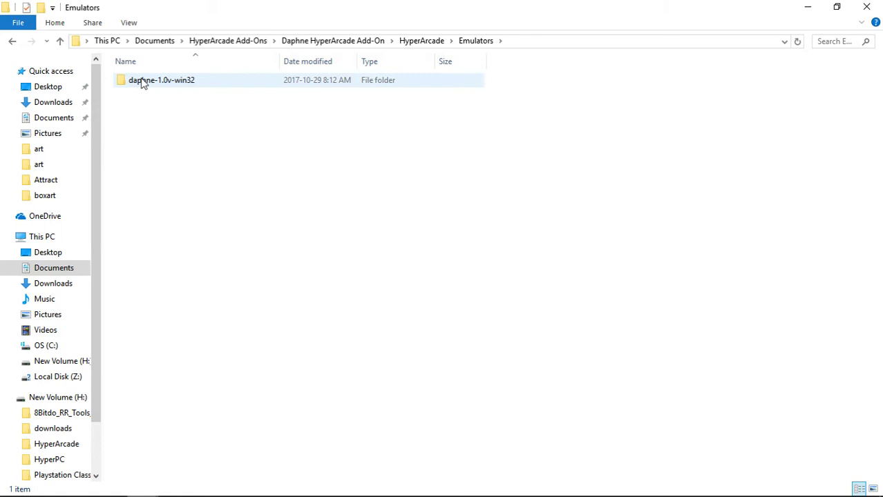
{"action": "left_click", "coordinate": [60, 42]}
{"action": "left_click", "coordinate": [61, 42]}
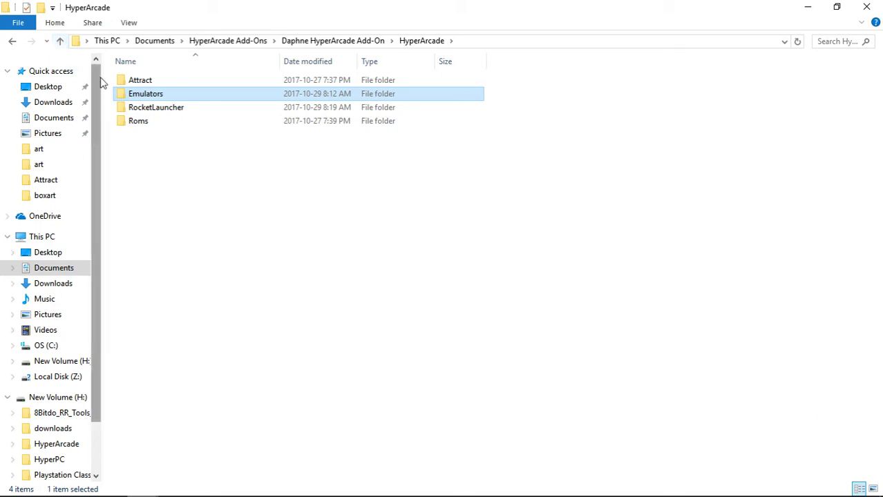
Look through the Media and Bezels folders inside the add-on's RocketLauncher folder
{"action": "double_click", "coordinate": [156, 110]}
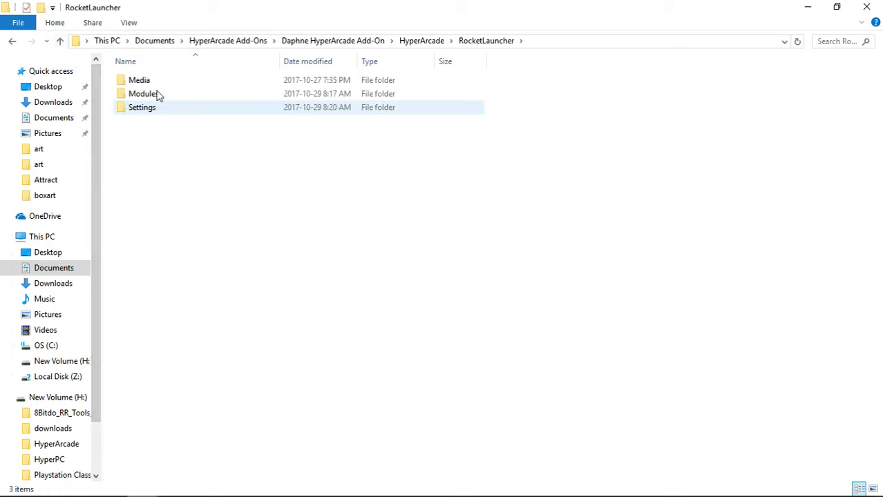
{"action": "left_click", "coordinate": [158, 87]}
{"action": "double_click", "coordinate": [158, 87]}
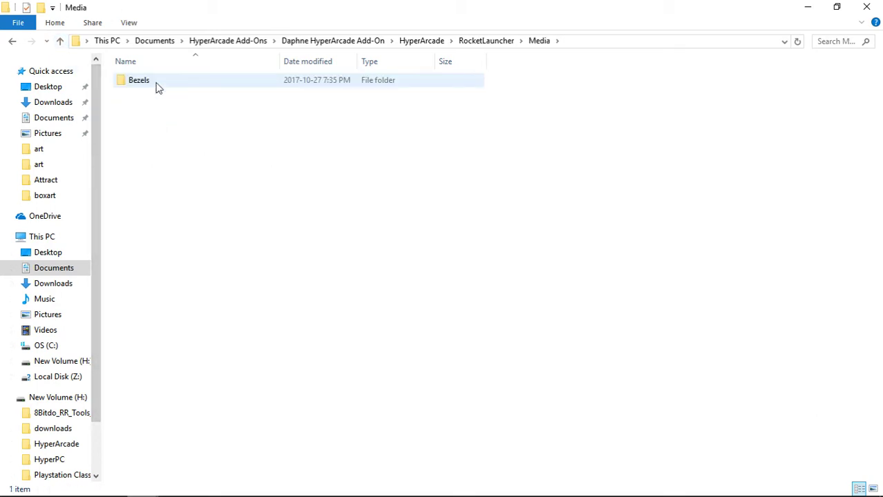
{"action": "left_click", "coordinate": [157, 87]}
{"action": "double_click", "coordinate": [158, 87]}
{"action": "double_click", "coordinate": [60, 42]}
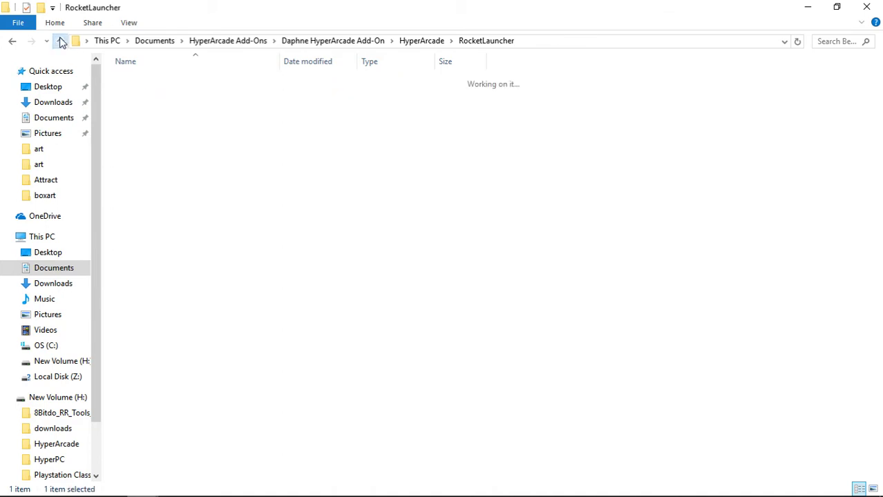
Examine the Daphne module files in the add-on's RocketLauncher\Modules folder
{"action": "double_click", "coordinate": [155, 100]}
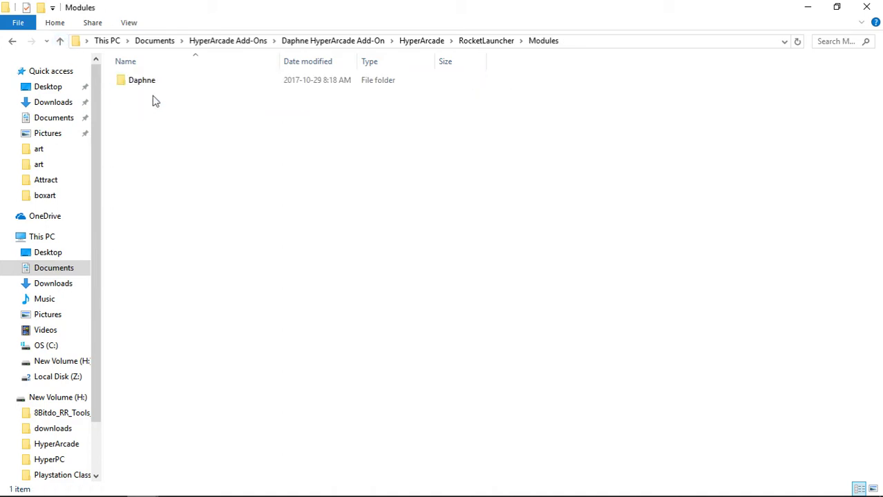
{"action": "double_click", "coordinate": [147, 86]}
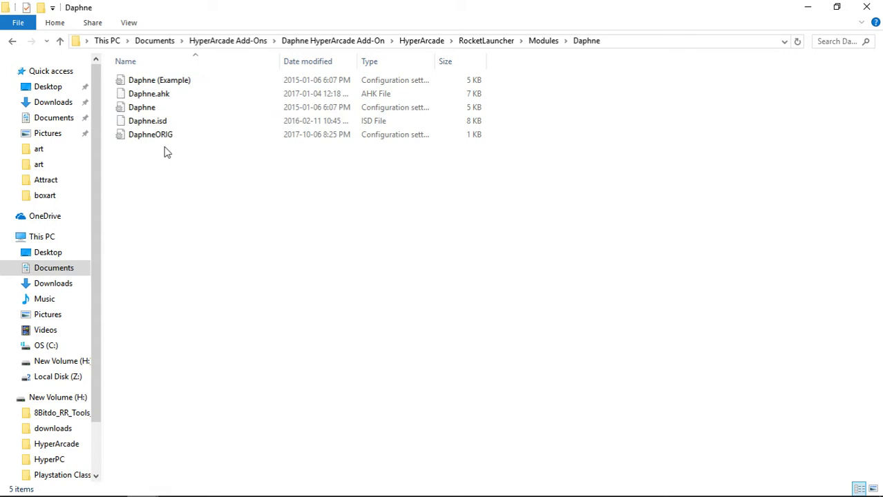
{"action": "left_click", "coordinate": [61, 43]}
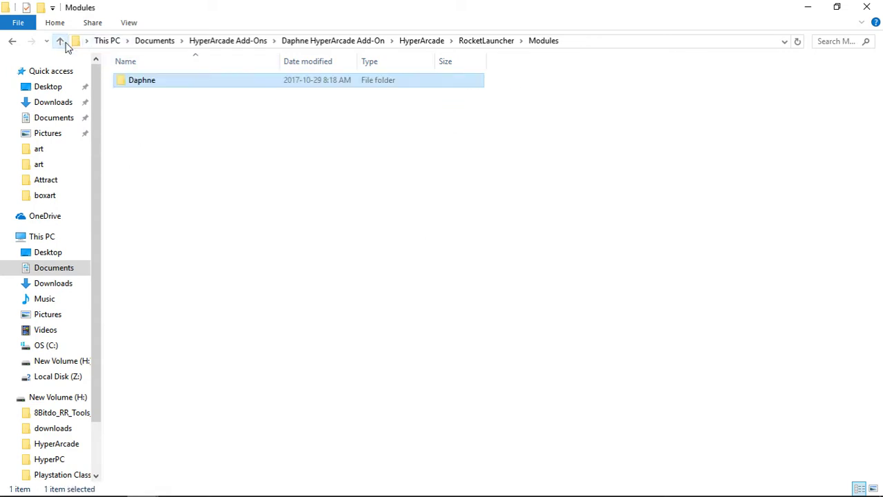
{"action": "left_click", "coordinate": [61, 42]}
Examine the daphne folder in the add-on's RocketLauncher\Settings folder, then return to the HyperArcade folder
{"action": "double_click", "coordinate": [135, 108]}
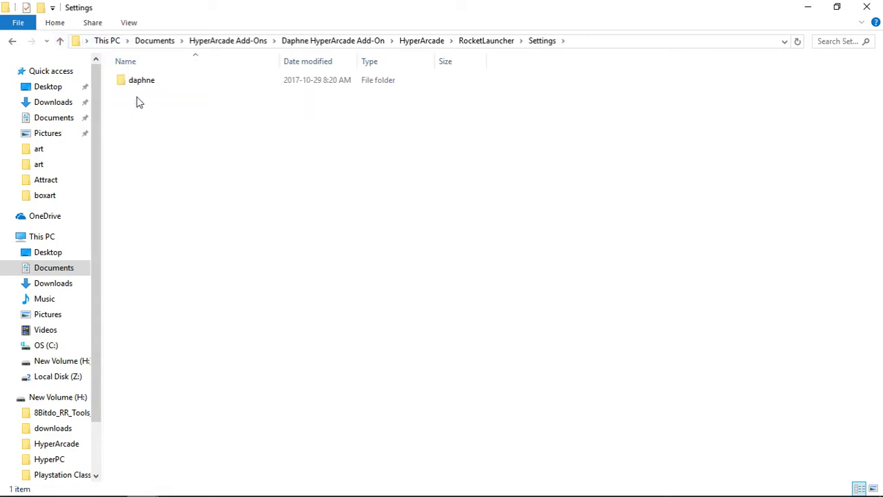
{"action": "double_click", "coordinate": [136, 82]}
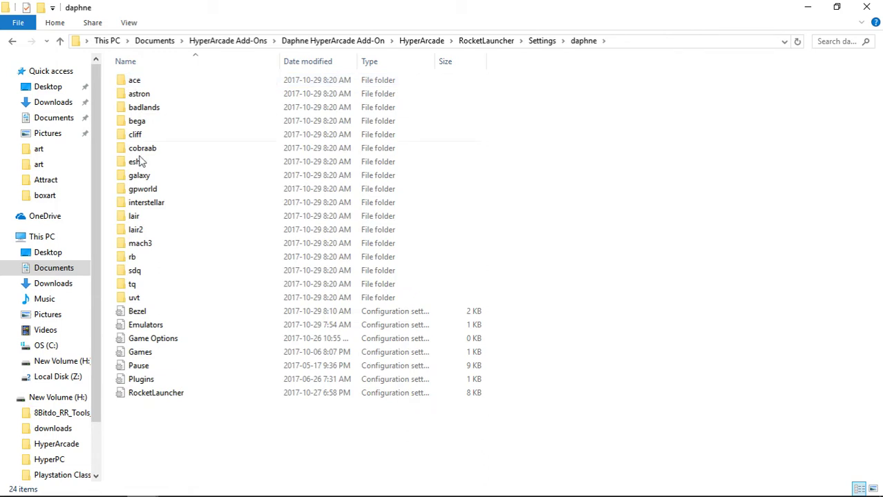
{"action": "left_click", "coordinate": [62, 42]}
{"action": "left_click", "coordinate": [61, 42]}
{"action": "left_click", "coordinate": [61, 42]}
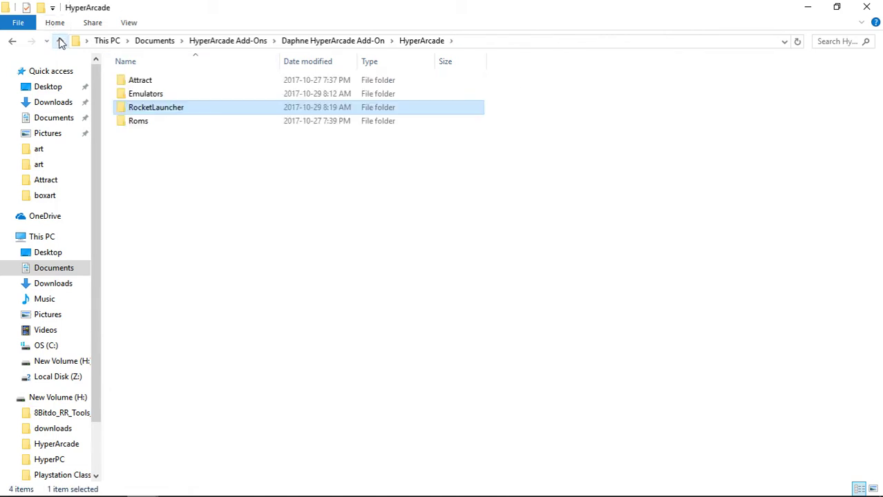
Check the contents of the add-on's Roms folder and return to the Daphne HyperArcade Add-On folder
{"action": "double_click", "coordinate": [143, 124]}
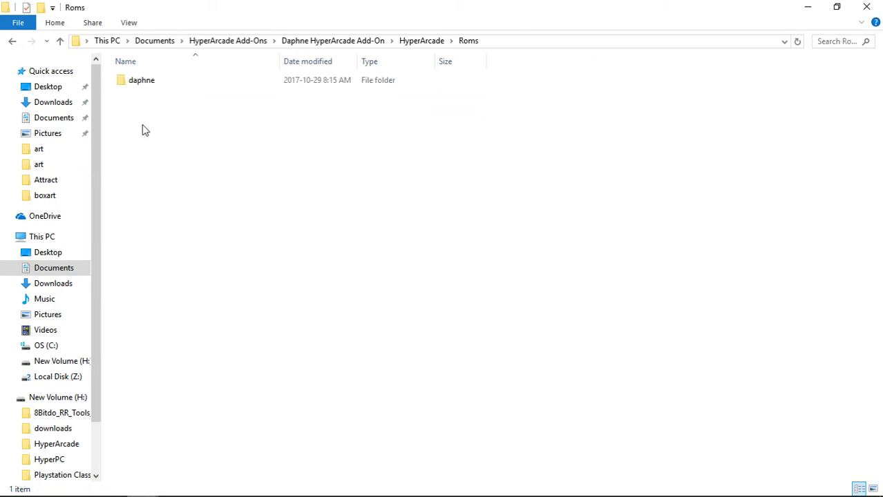
{"action": "left_click", "coordinate": [61, 42]}
{"action": "left_click", "coordinate": [62, 42]}
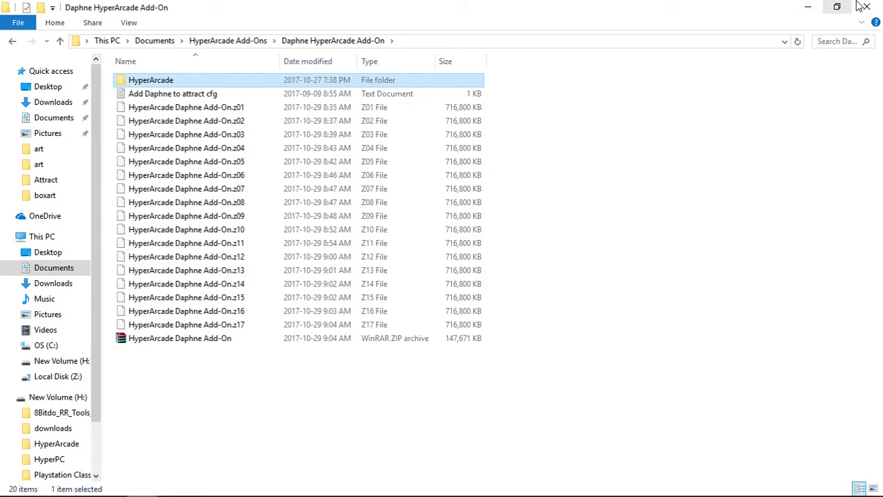
Minimize the add-on window and bring back the New Volume (H:) window
{"action": "left_click", "coordinate": [810, 7]}
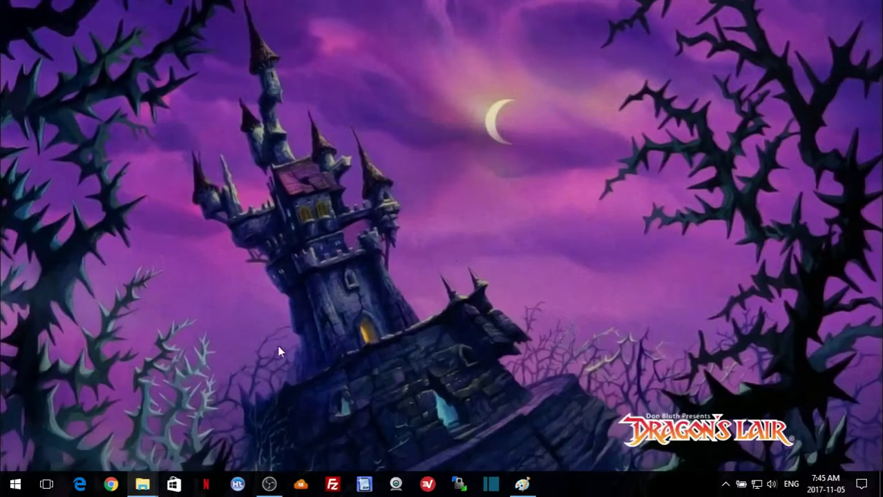
{"action": "mouse_move", "coordinate": [142, 489]}
{"action": "left_click", "coordinate": [219, 432]}
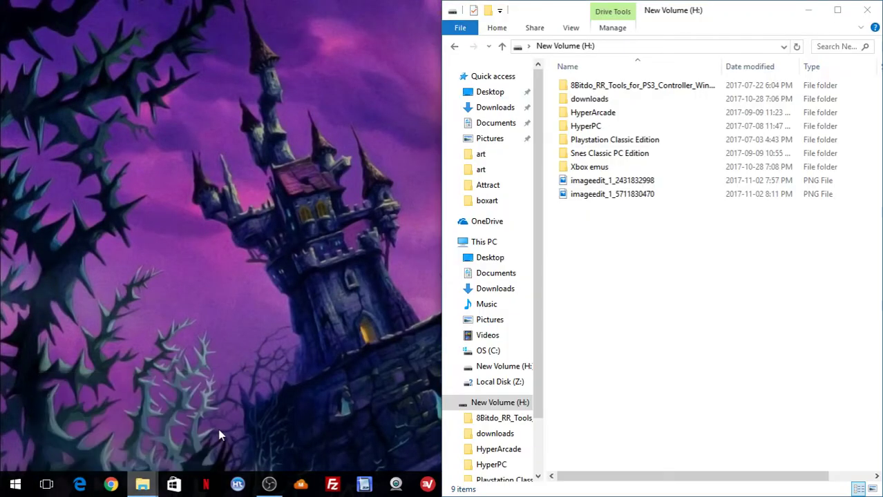
Maximize the New Volume (H:) window and open the attract CFG file from HyperArcade\Attract in Notepad++
{"action": "left_click", "coordinate": [837, 9]}
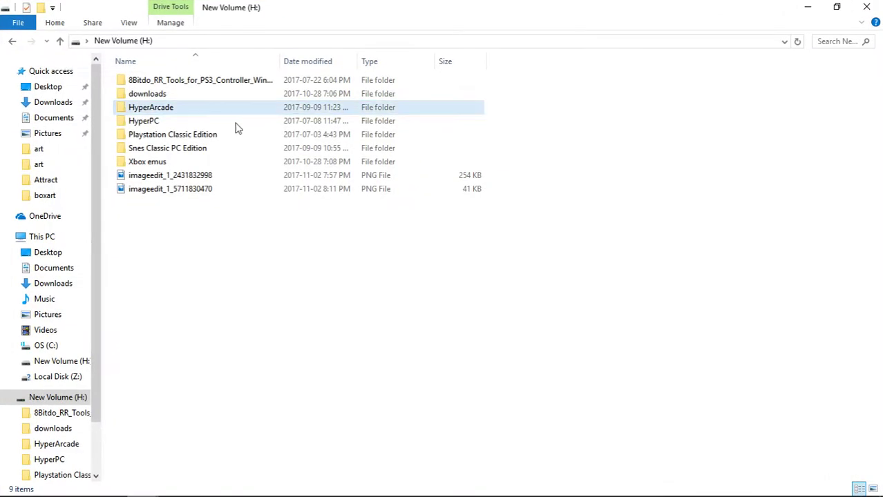
{"action": "left_click", "coordinate": [176, 109]}
{"action": "double_click", "coordinate": [169, 110]}
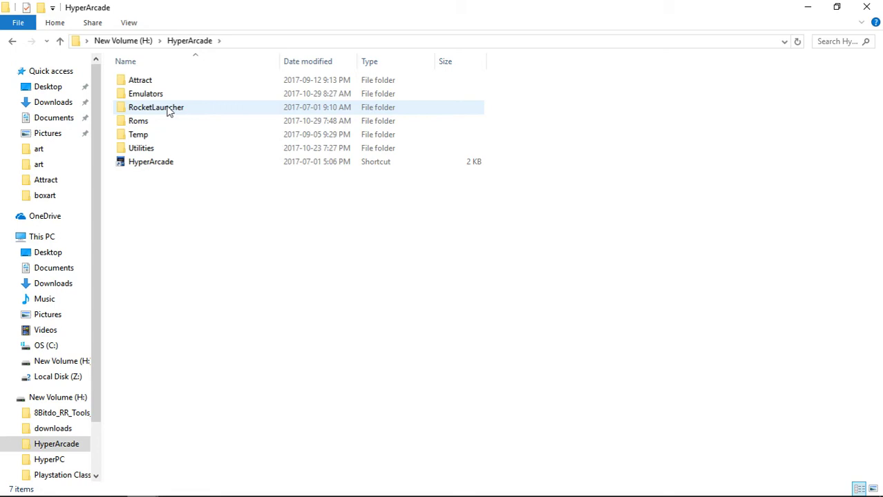
{"action": "double_click", "coordinate": [146, 82]}
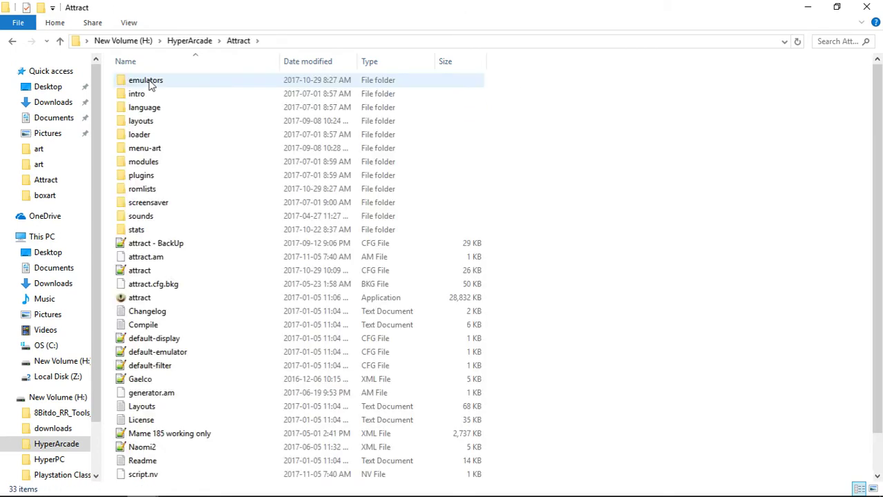
{"action": "left_click", "coordinate": [140, 275]}
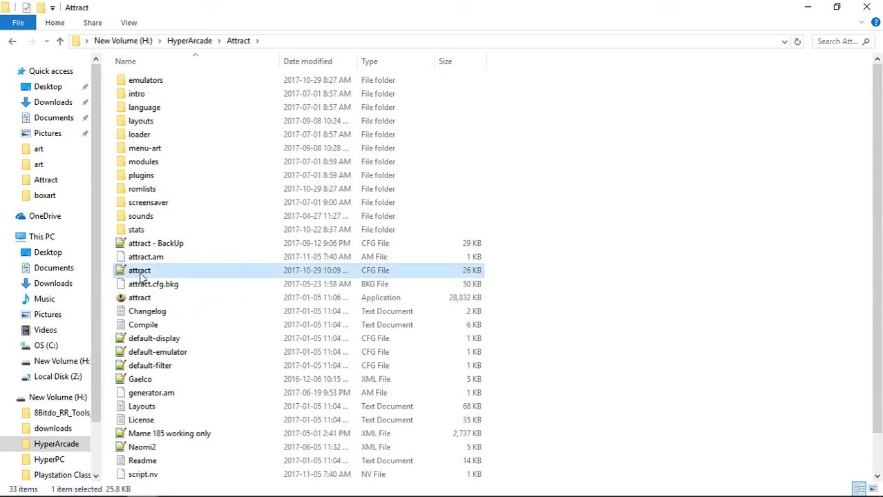
{"action": "right_click", "coordinate": [142, 276]}
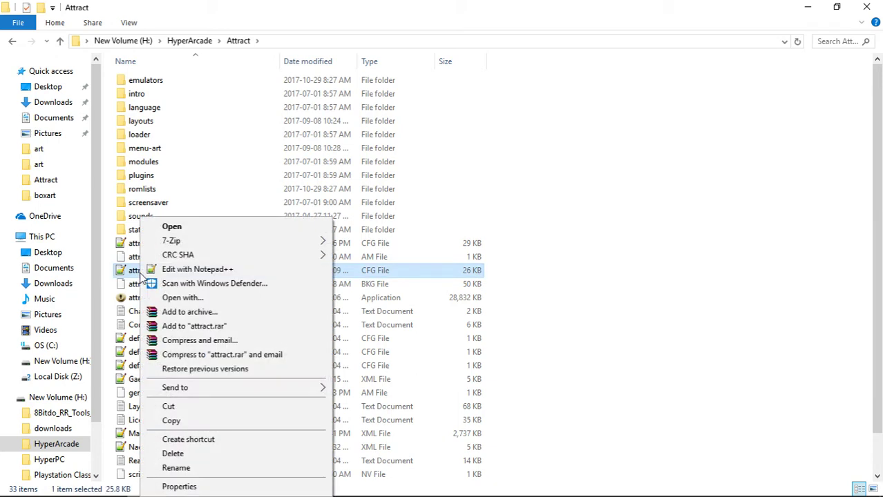
{"action": "left_click", "coordinate": [198, 270]}
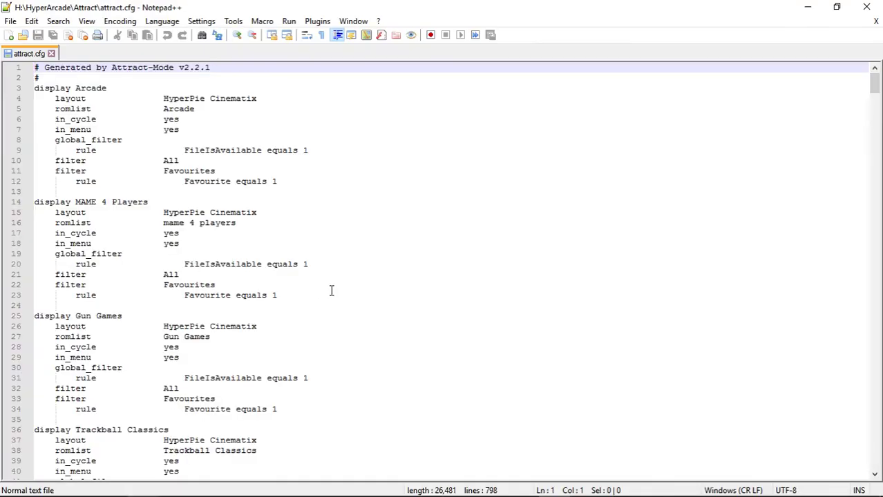
Copy the full display Daphne block from the add-on's Add Daphne to attract cfg text file, then close the file and its folder window
{"action": "mouse_move", "coordinate": [142, 485]}
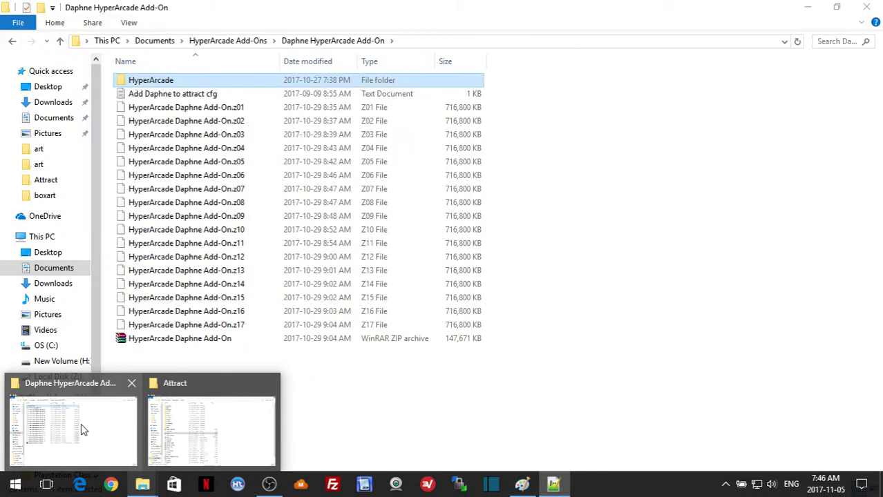
{"action": "left_click", "coordinate": [81, 429]}
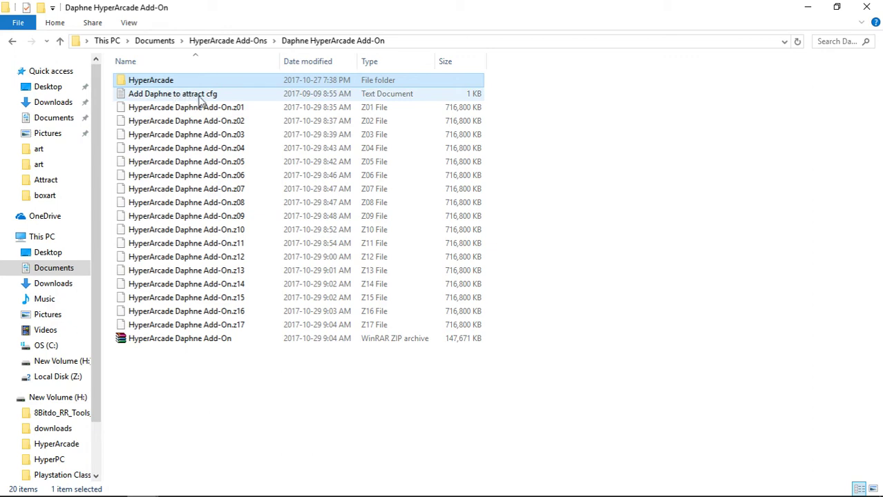
{"action": "left_click", "coordinate": [192, 95]}
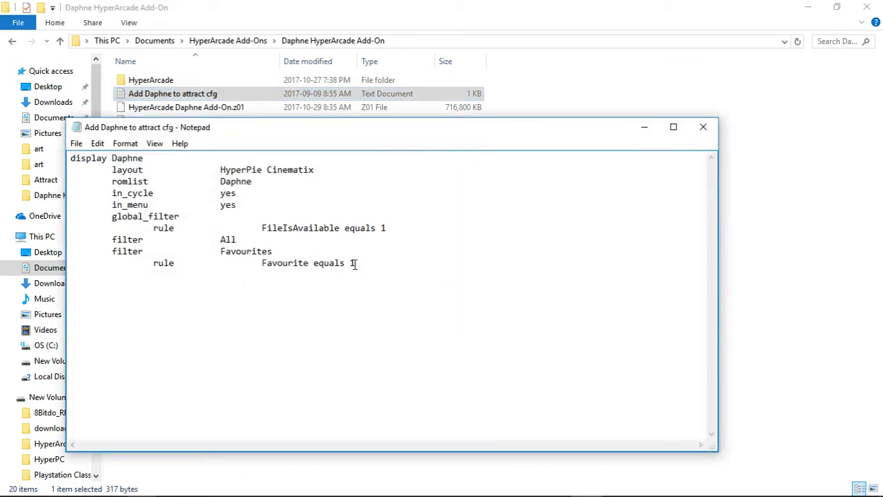
{"action": "left_click_drag", "start_coordinate": [355, 264], "coordinate": [58, 160]}
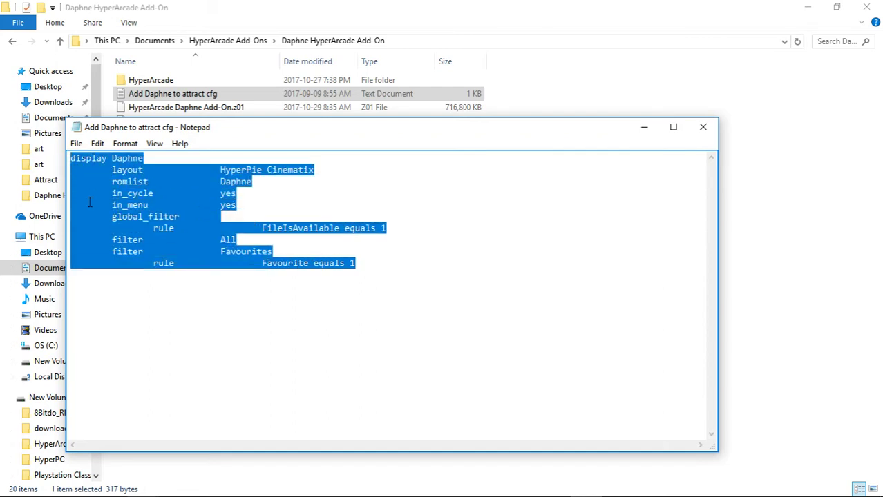
{"action": "right_click", "coordinate": [127, 170]}
{"action": "left_click", "coordinate": [172, 211]}
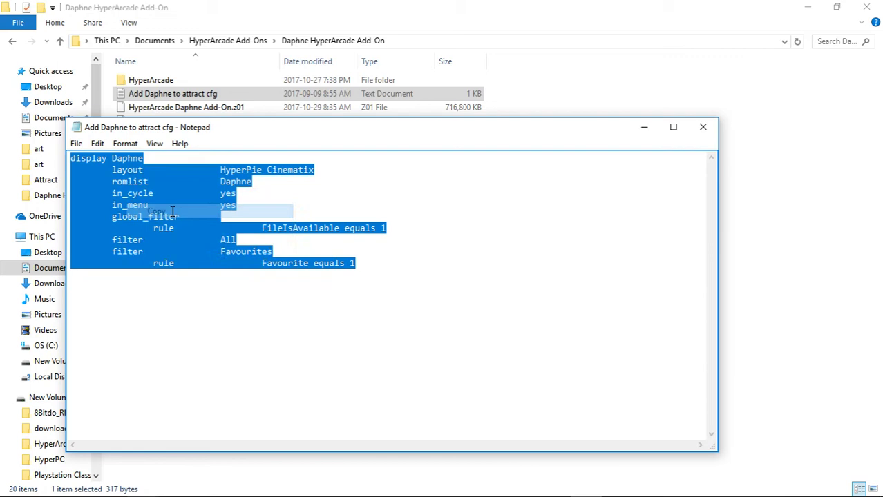
{"action": "left_click", "coordinate": [703, 127]}
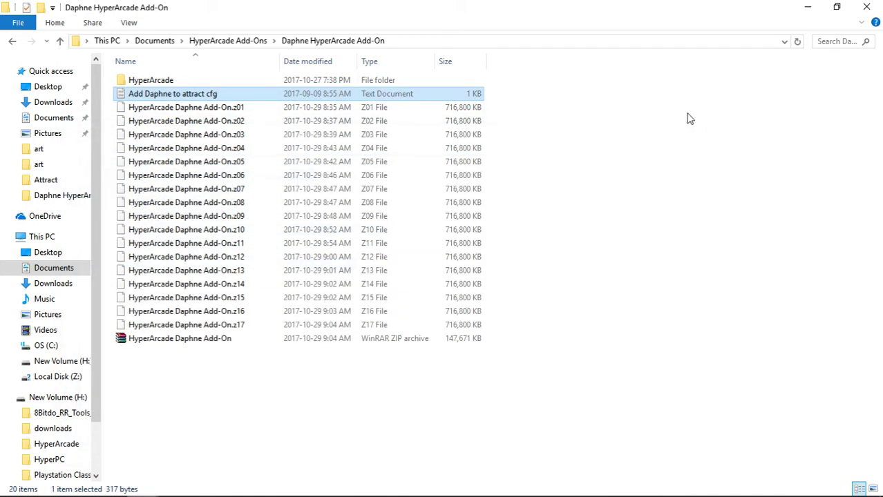
{"action": "left_click", "coordinate": [865, 7]}
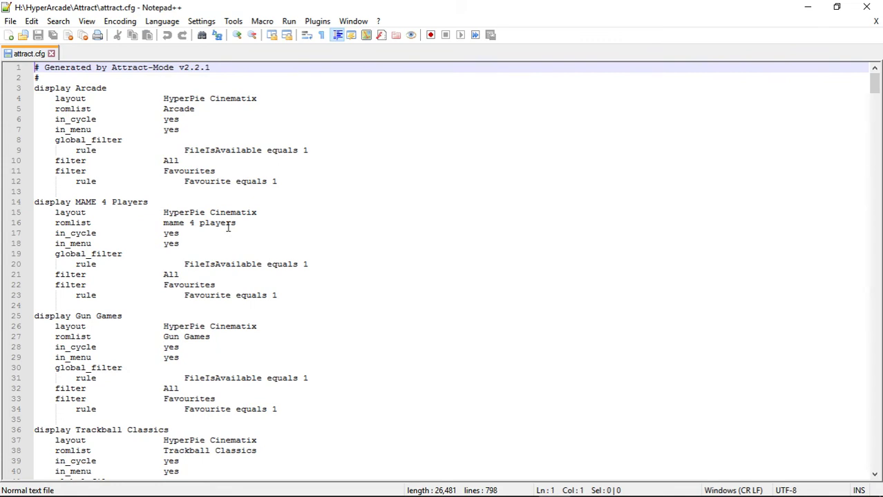
Paste the copied Daphne display block between the Arcade and MAME 4 Players blocks in attract.cfg, then save and close it
{"action": "left_click", "coordinate": [293, 183]}
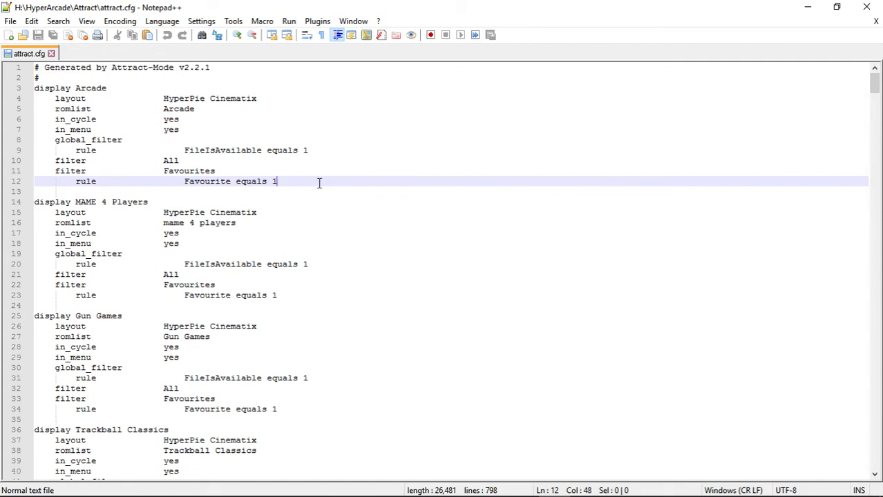
{"action": "key", "text": "Return"}
{"action": "key", "text": "Return"}
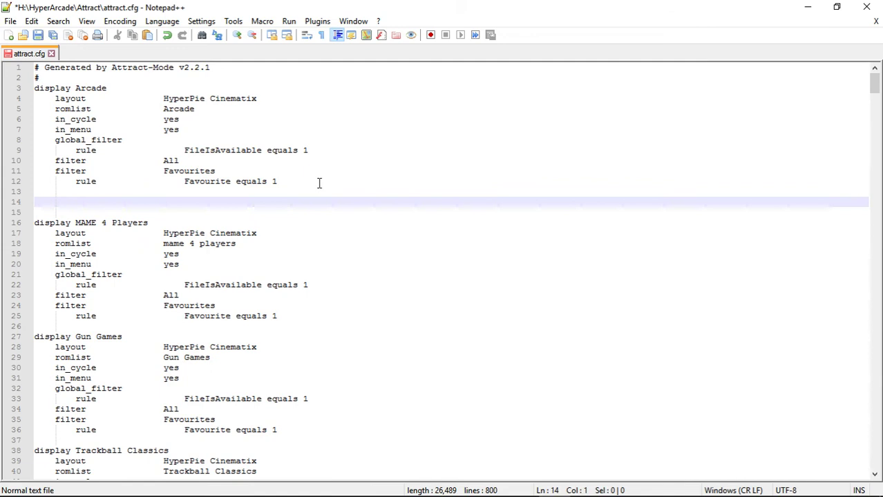
{"action": "key", "text": "ctrl+v"}
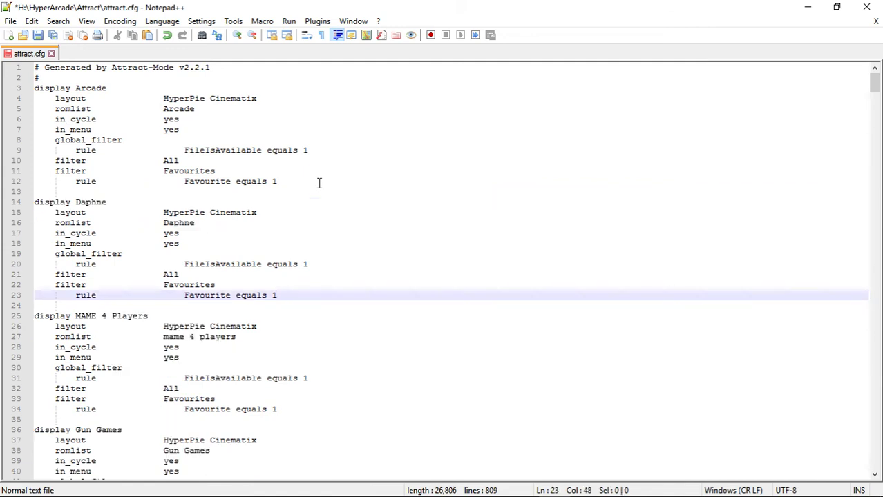
{"action": "left_click", "coordinate": [38, 35]}
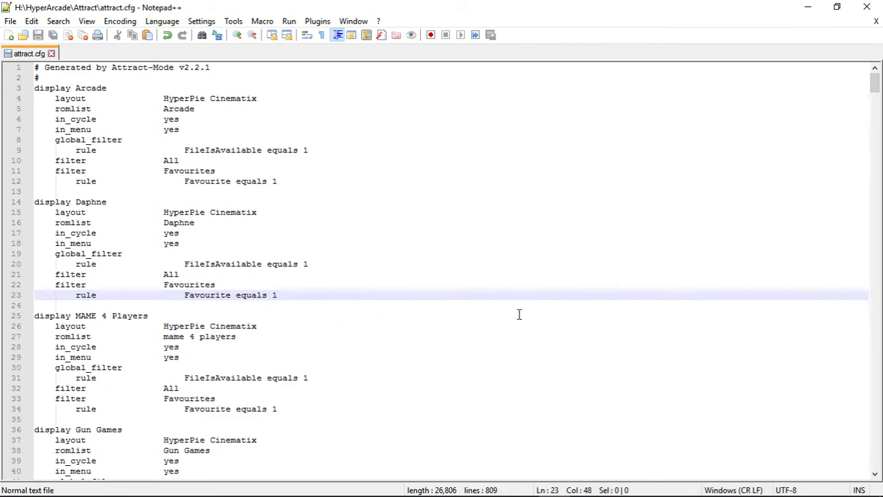
{"action": "left_click", "coordinate": [867, 8]}
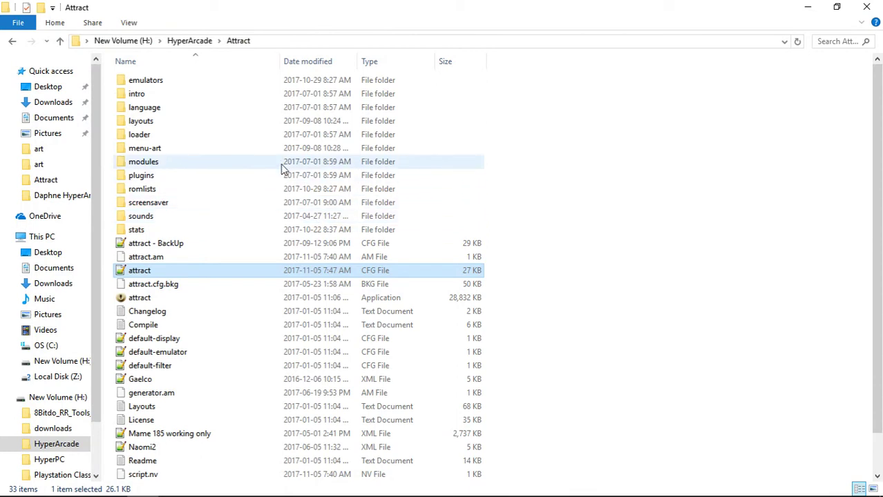
Check the snap and wheel folders in Attract\menu-art for Daphne artwork, then return to the HyperArcade folder
{"action": "double_click", "coordinate": [147, 149]}
{"action": "double_click", "coordinate": [141, 121]}
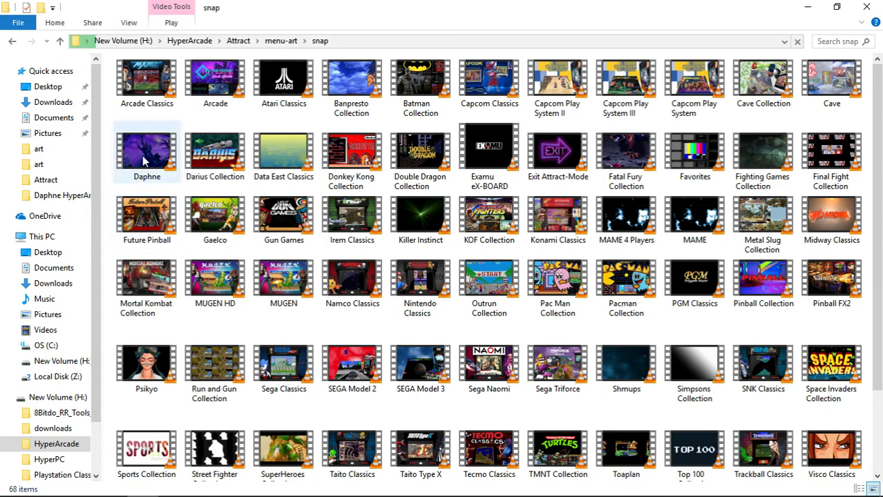
{"action": "left_click", "coordinate": [60, 42]}
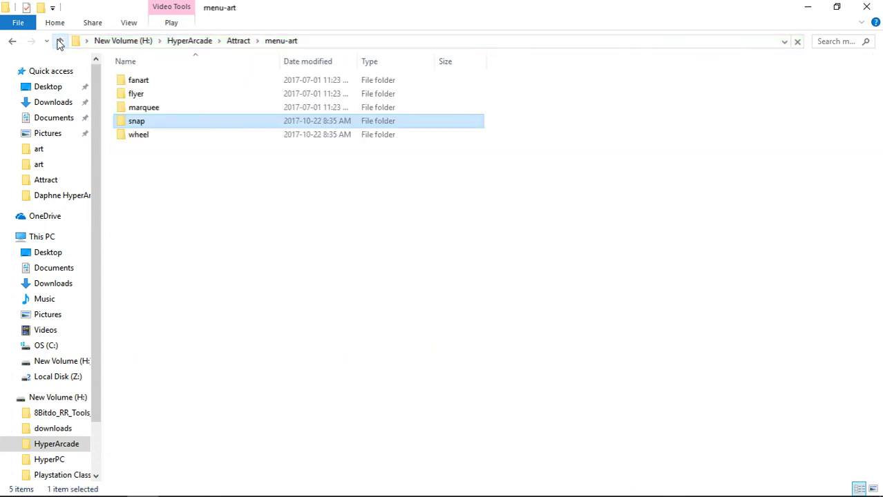
{"action": "double_click", "coordinate": [154, 136]}
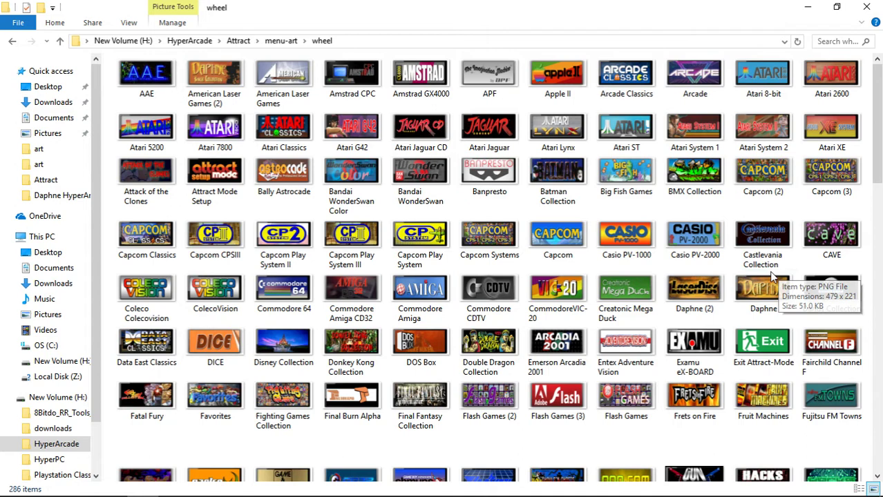
{"action": "left_click", "coordinate": [60, 41]}
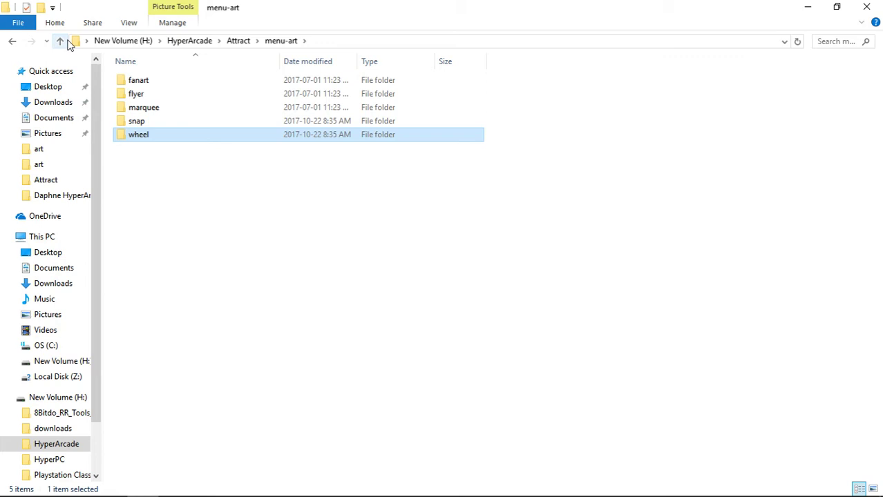
{"action": "left_click", "coordinate": [60, 41]}
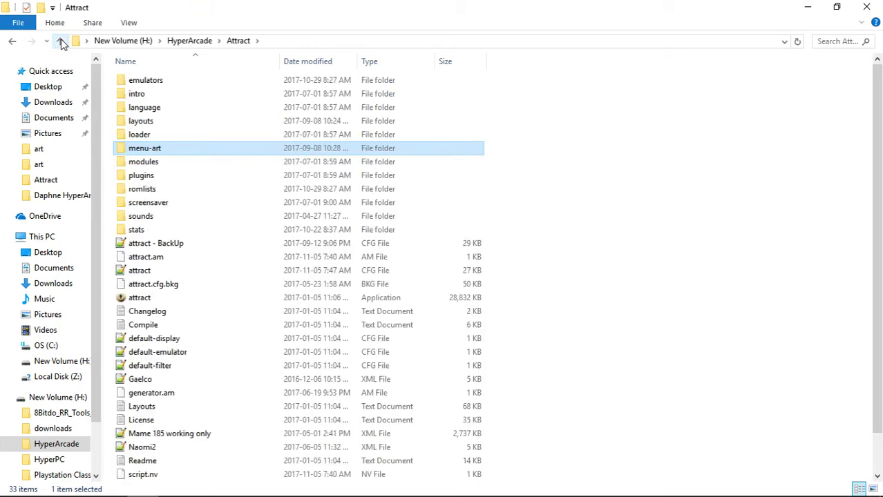
{"action": "left_click", "coordinate": [61, 41]}
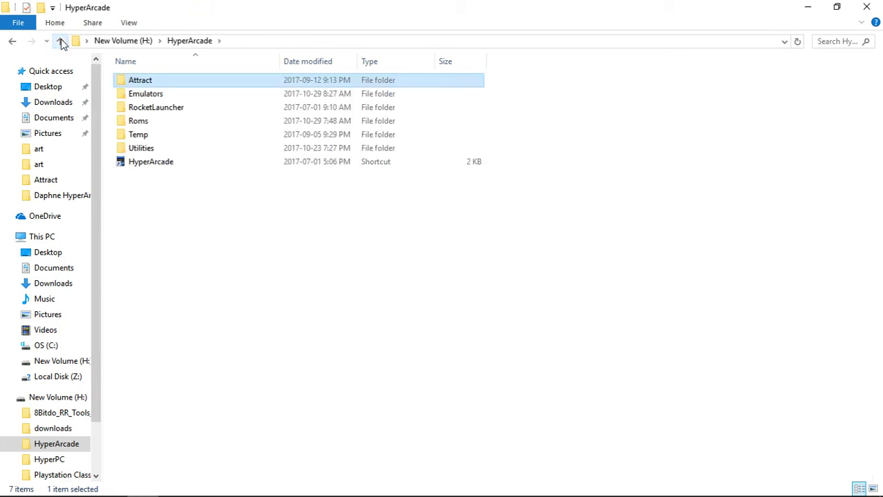
Launch HyperArcade from its shortcut and open the Daphne display's game list
{"action": "double_click", "coordinate": [150, 165]}
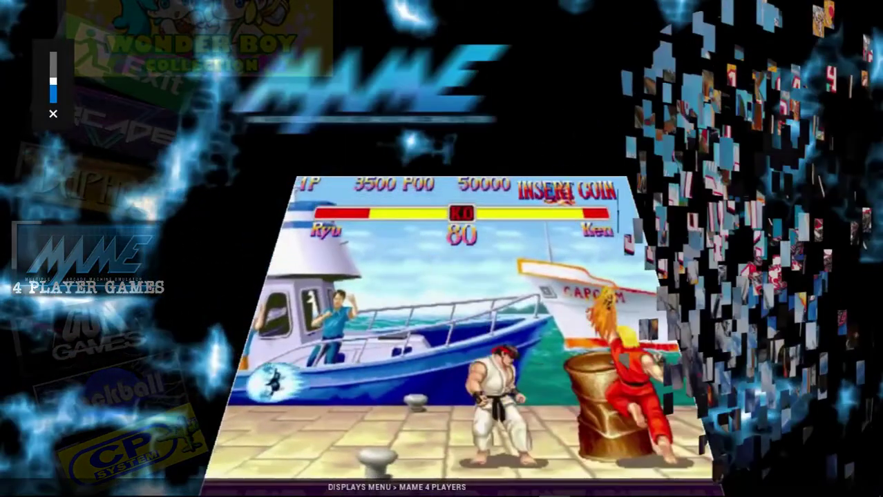
{"action": "key", "text": "Up"}
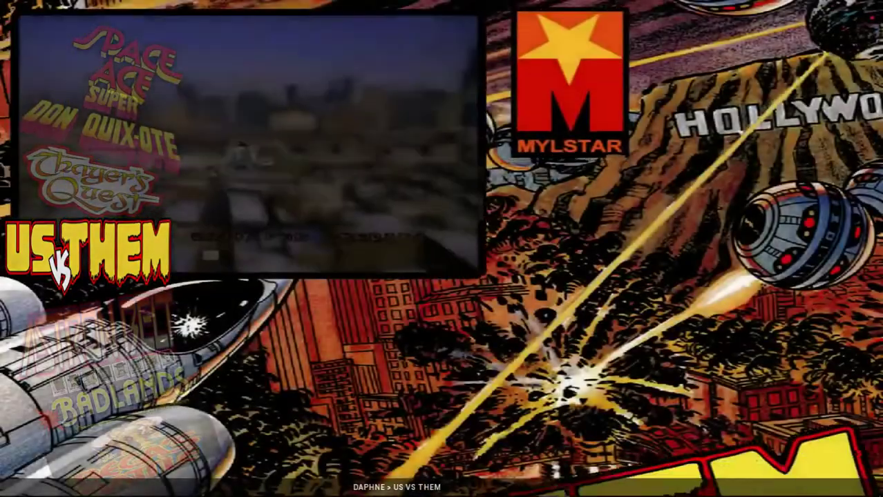
Browse the Daphne game list to examine the artwork and video previews of its laserdisc games
{"action": "key", "text": "Down"}
{"action": "key", "text": "Down"}
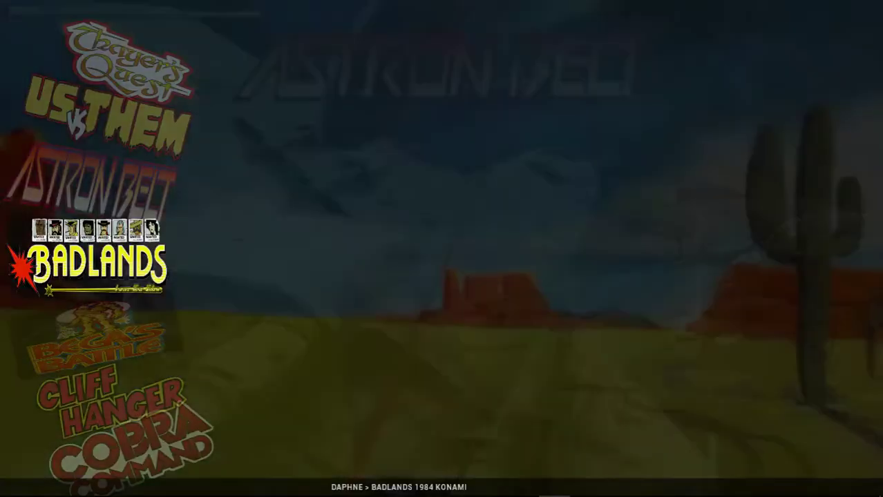
{"action": "key", "text": "Up"}
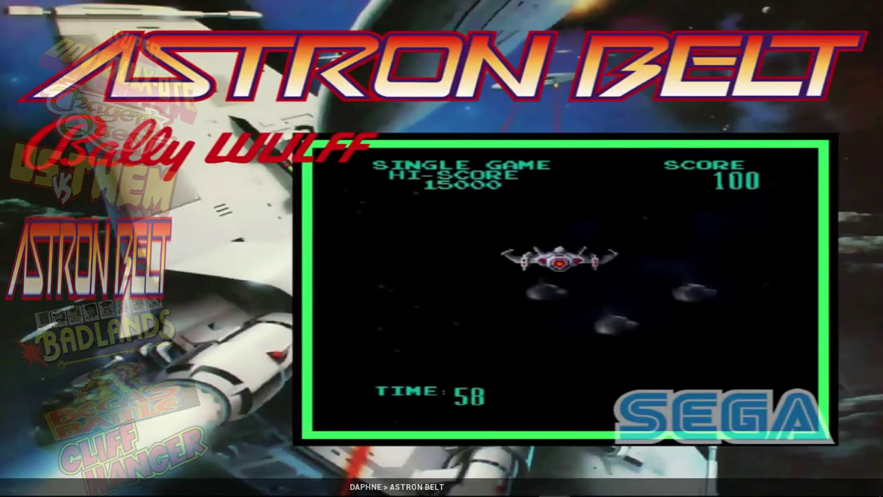
{"action": "key", "text": "Down"}
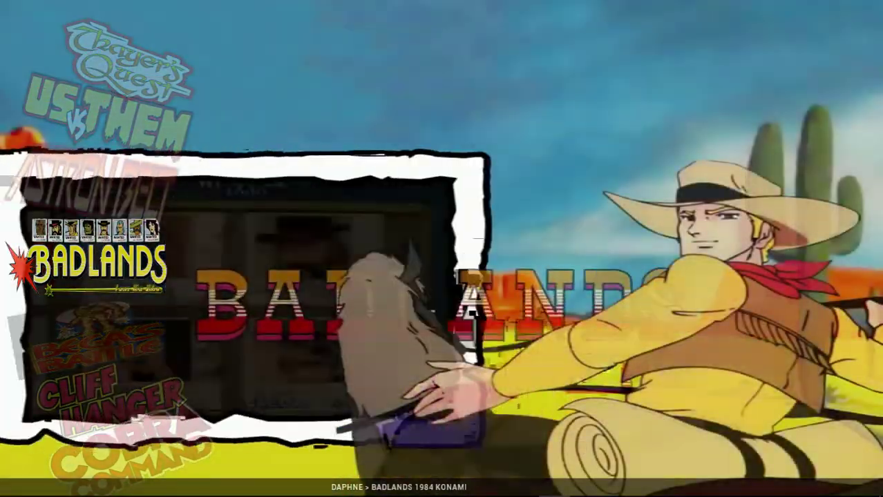
{"action": "key", "text": "Down"}
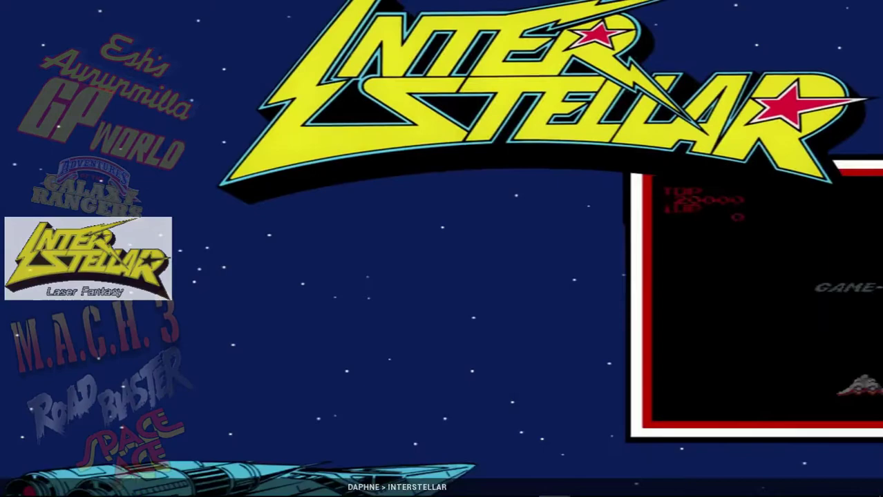
{"action": "key", "text": "Down"}
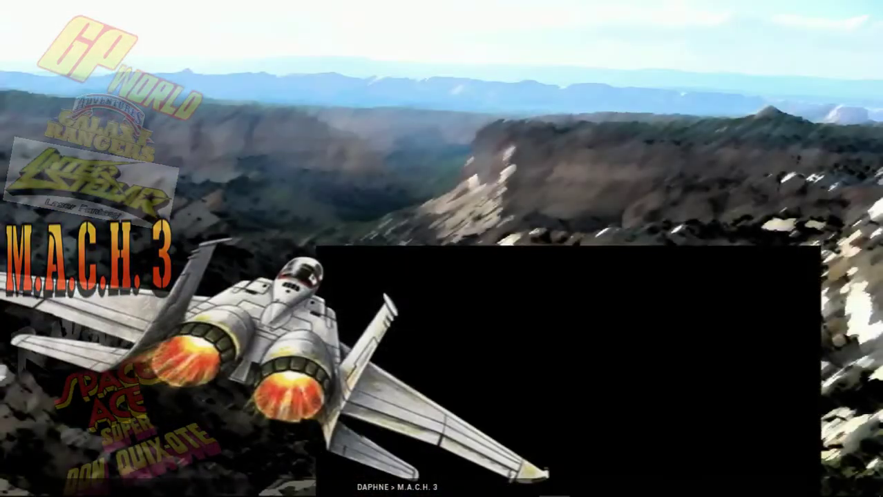
{"action": "key", "text": "Down"}
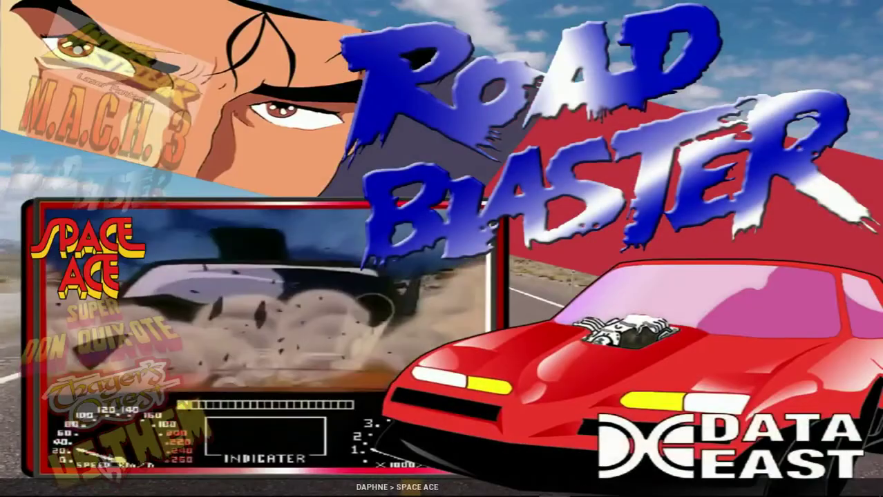
{"action": "key", "text": "Down"}
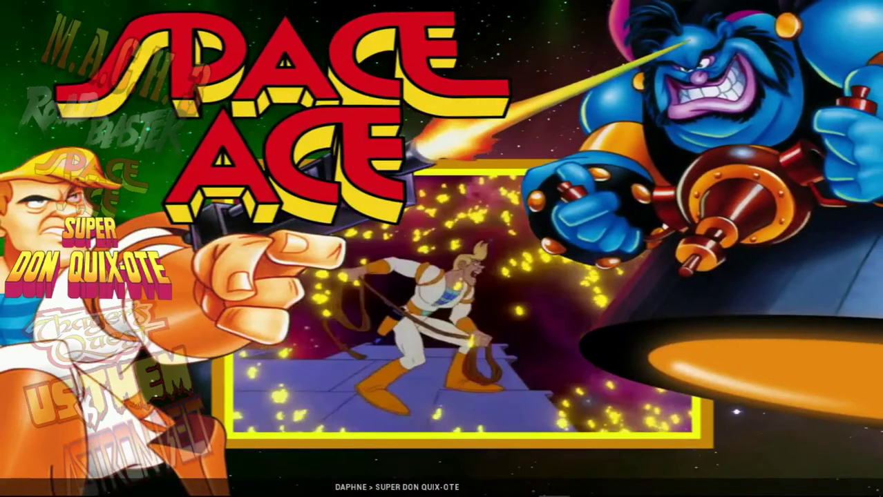
Launch Astron Belt from the Daphne list and insert eight coins for game credits
{"action": "key", "text": "Down"}
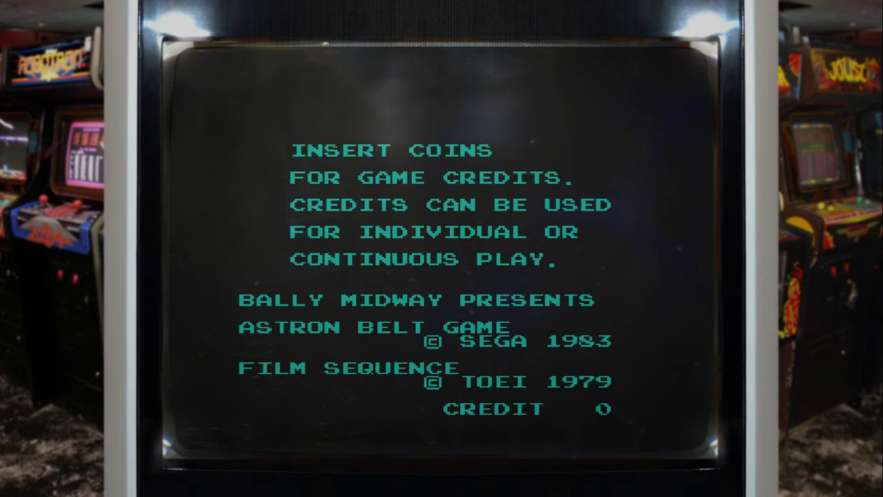
{"action": "key", "text": "5"}
{"action": "key", "text": "5"}
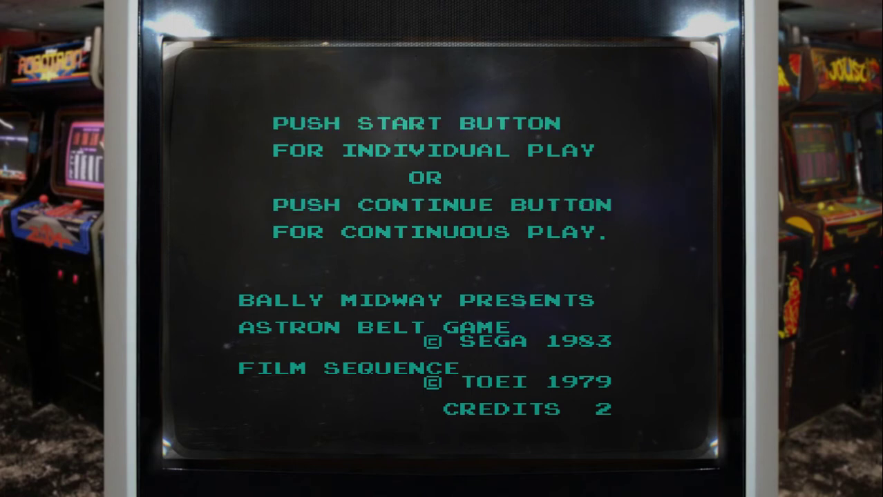
{"action": "key", "text": "5"}
{"action": "key", "text": "5"}
{"action": "key", "text": "5"}
{"action": "key", "text": "5"}
{"action": "key", "text": "5"}
{"action": "key", "text": "5"}
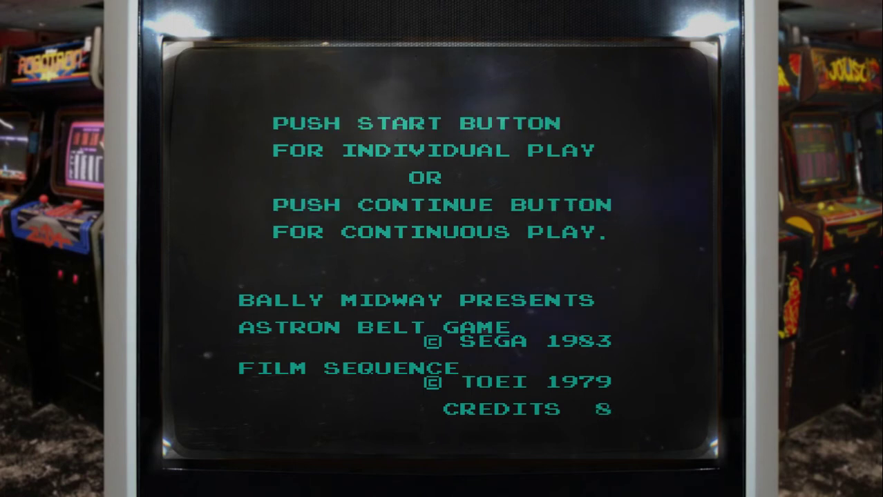